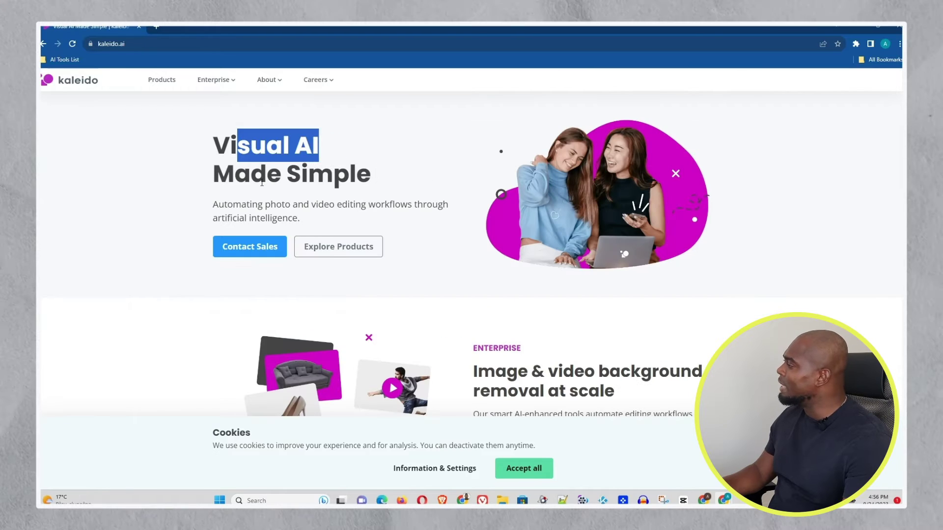
Step: Highlight the hero tagline on the kaleido.ai home page, then clear the selection
drag(236, 174, 306, 218)
click(307, 221)
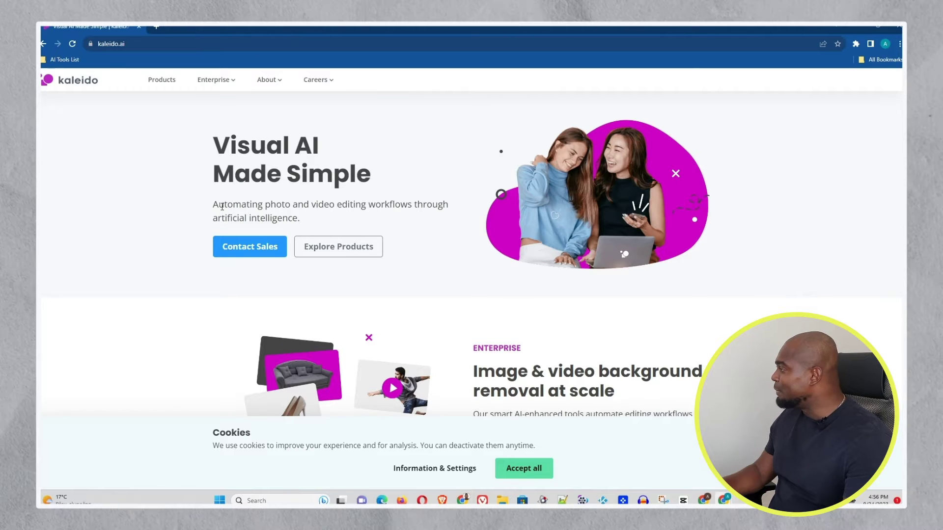
drag(220, 145, 436, 137)
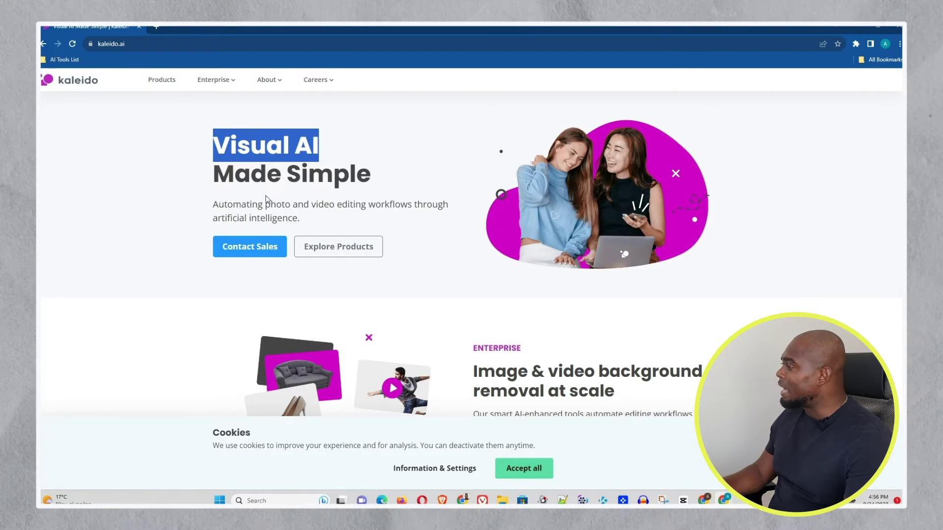
Step: Scroll down through the home page content to the footer and back up
scroll(743, 320, down, 3)
scroll(743, 320, down, 1)
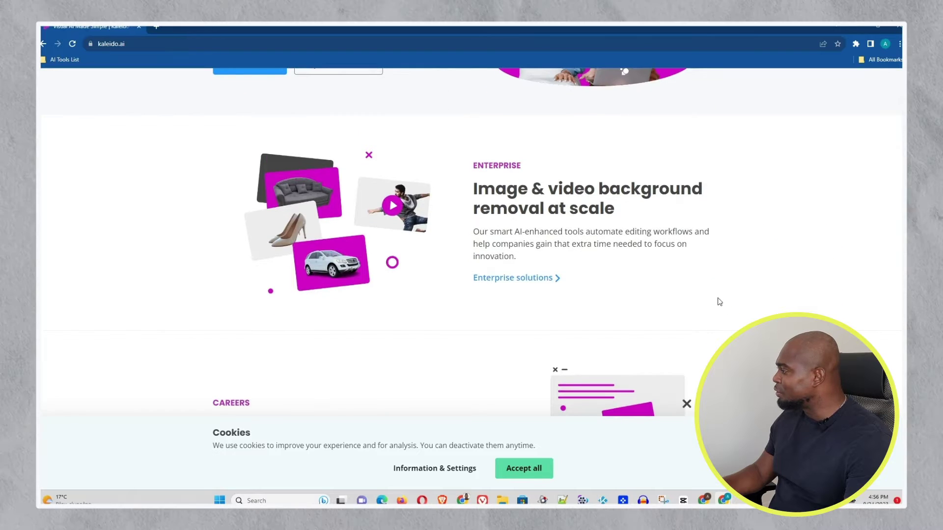
scroll(443, 240, up, 3)
scroll(314, 205, down, 3)
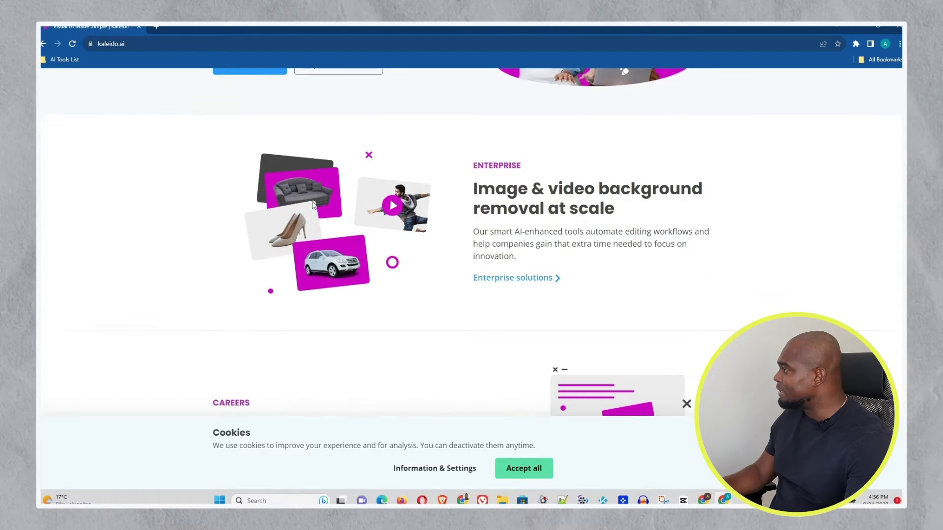
scroll(575, 258, down, 2)
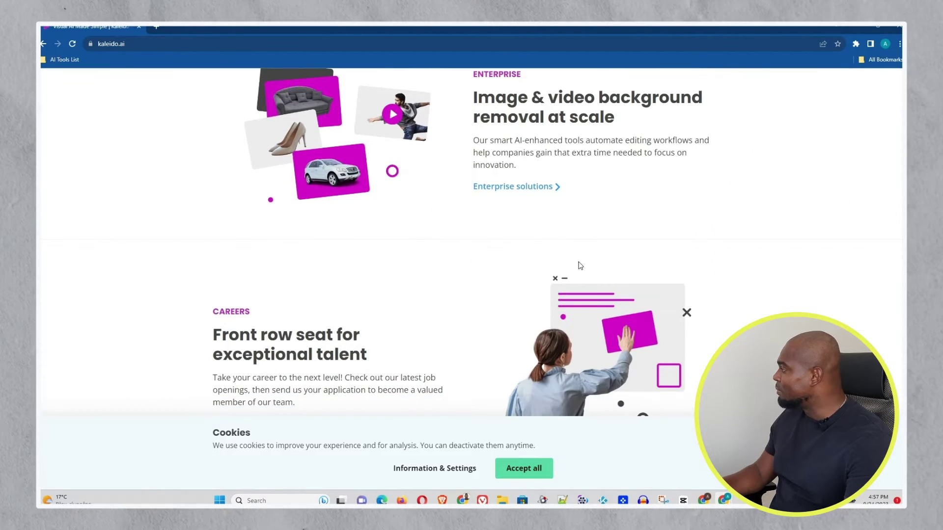
scroll(653, 282, down, 4)
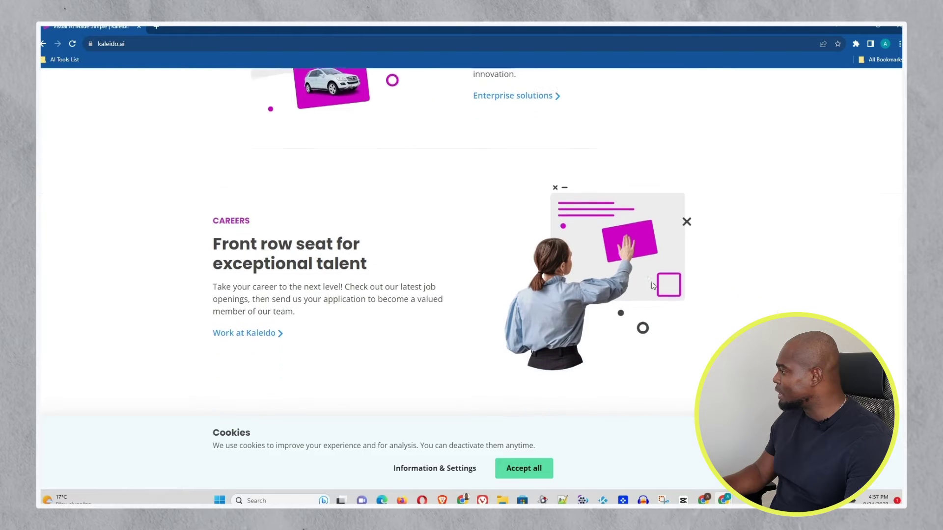
scroll(654, 287, down, 8)
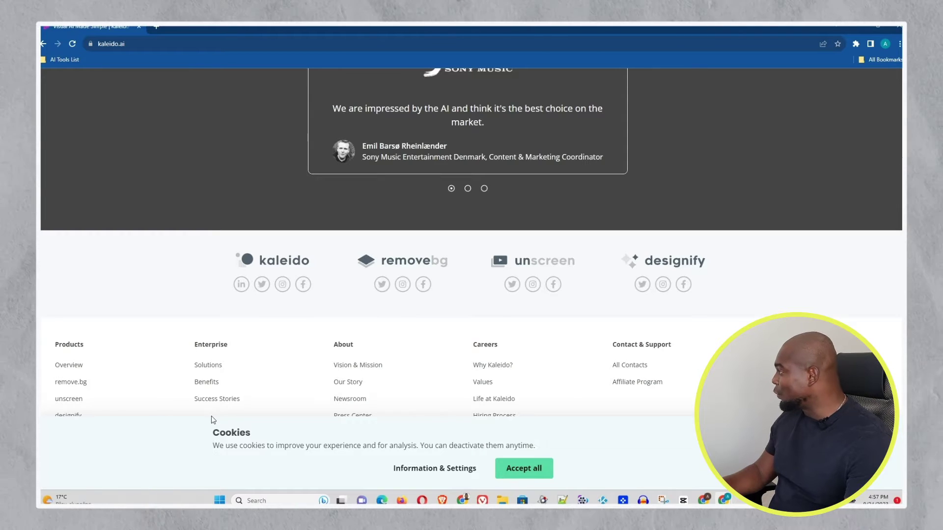
scroll(261, 320, up, 15)
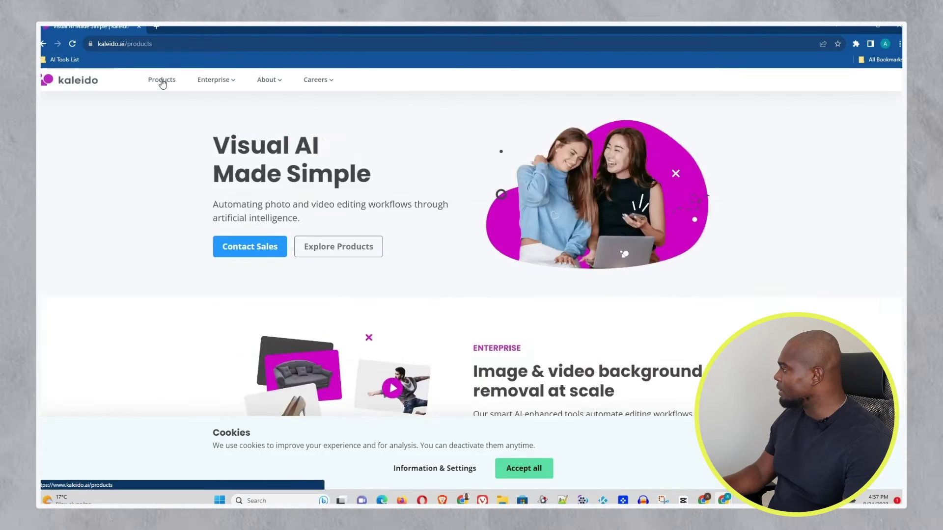
Step: On the Products page, open the removebg, unscreen and designify product pages in new tabs
click(161, 82)
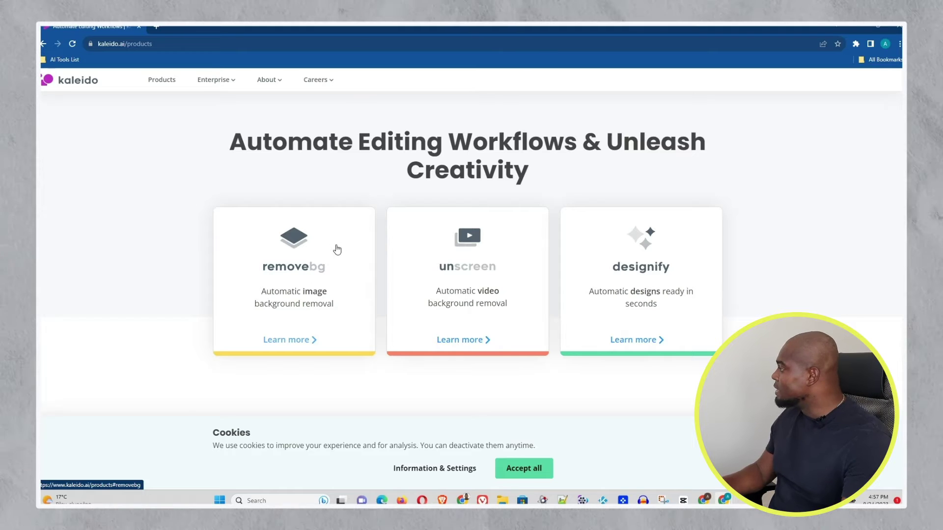
right_click(287, 285)
click(328, 292)
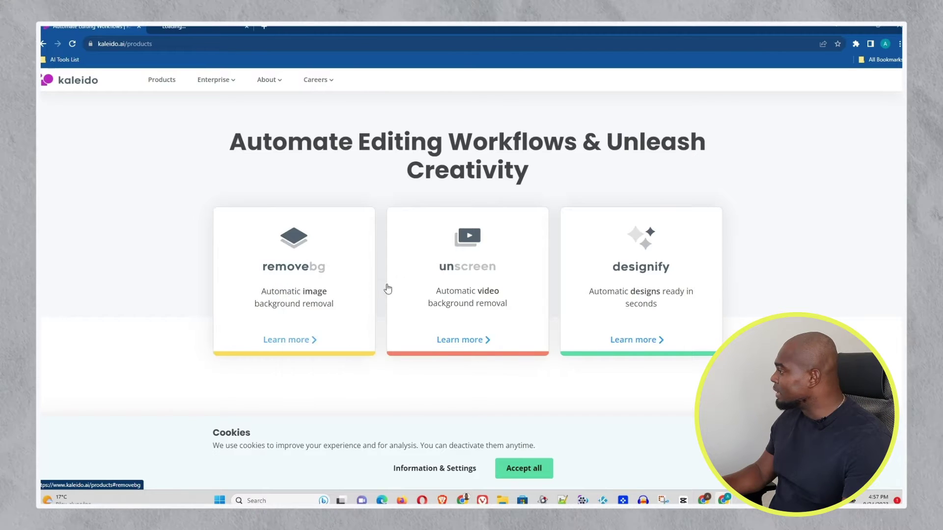
right_click(488, 302)
click(511, 307)
right_click(633, 293)
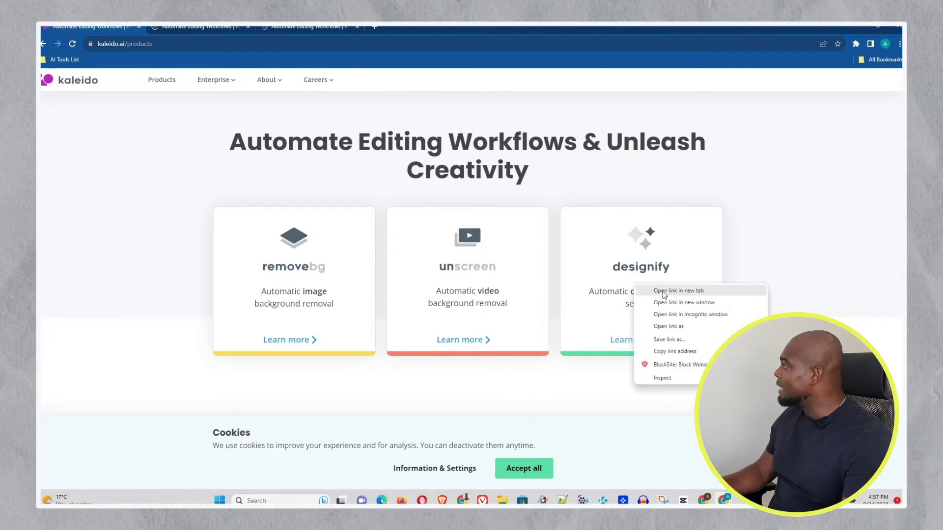
click(655, 300)
Step: From the removebg product tab, launch the remove.bg website
click(185, 26)
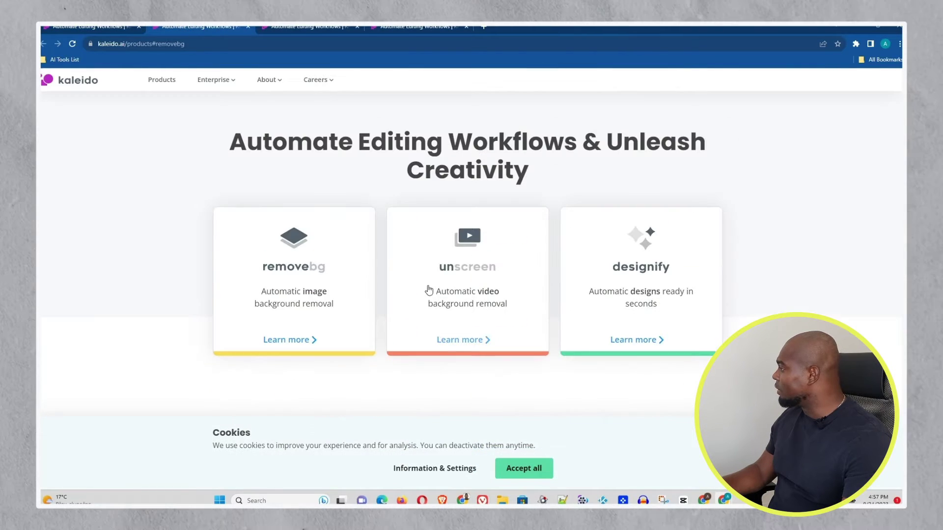
scroll(303, 291, up, 6)
scroll(303, 291, down, 5)
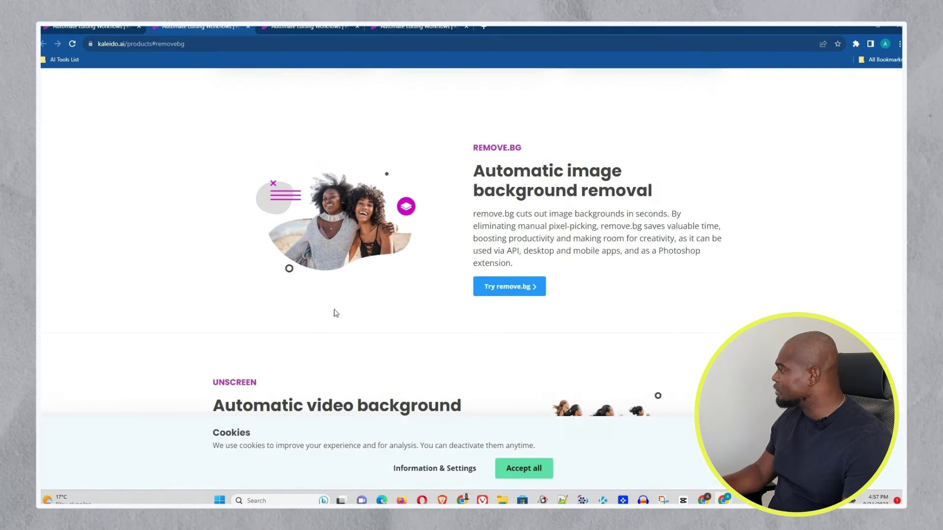
click(514, 287)
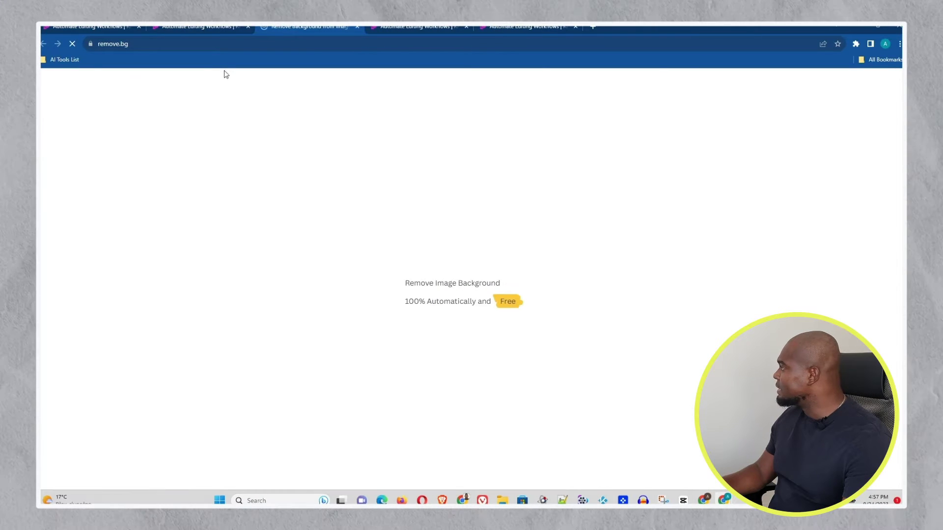
Step: Close the duplicate kaleido.ai tab and start an image upload on remove.bg
click(216, 26)
click(248, 26)
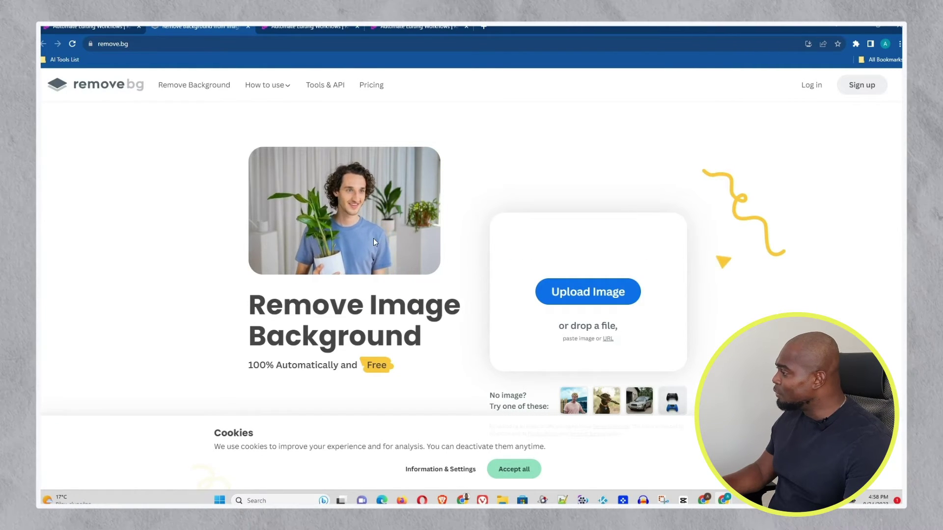
click(596, 296)
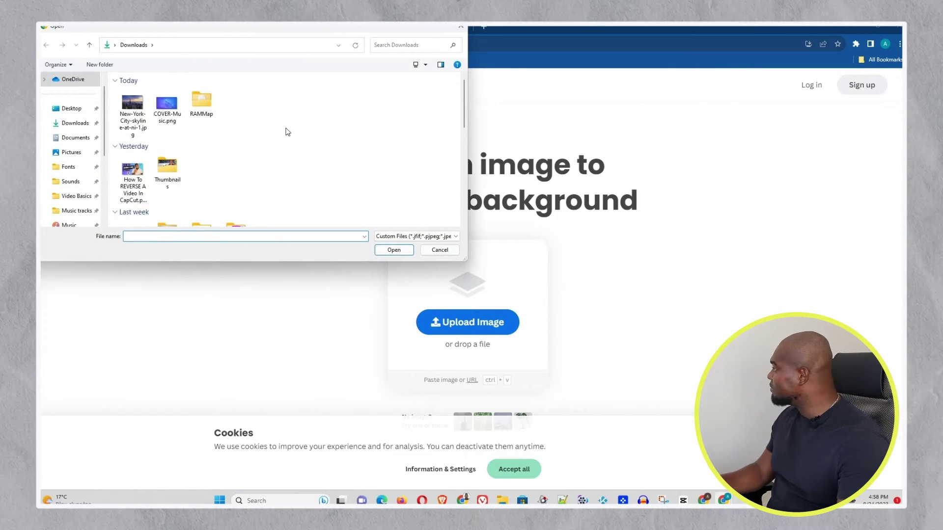
Step: Upload Screenshot 2023-08-18 083218.png from the photos 2 folder and close the Photos preview
scroll(286, 130, down, 3)
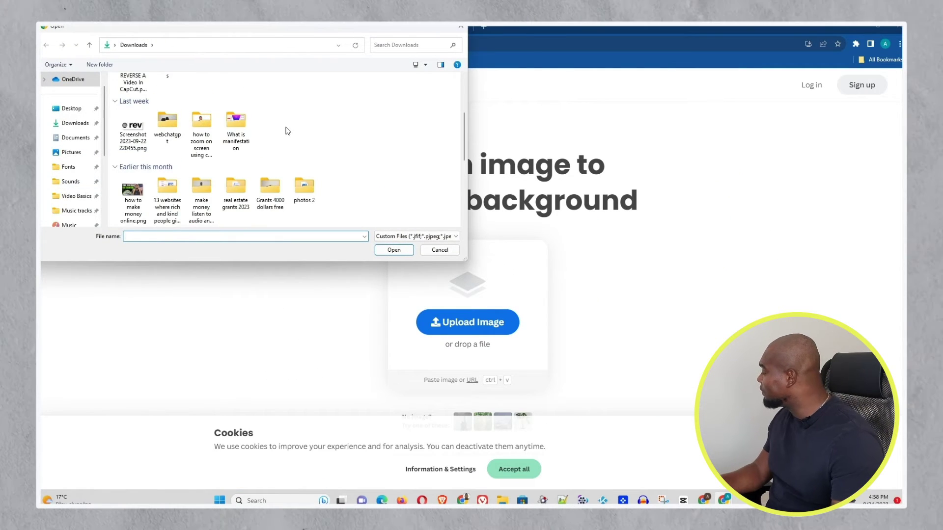
double_click(305, 188)
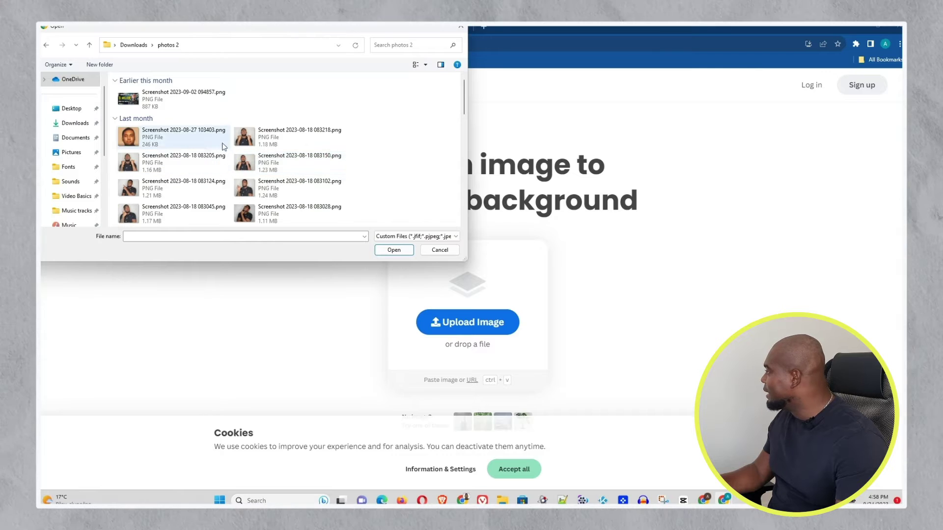
click(275, 136)
click(394, 250)
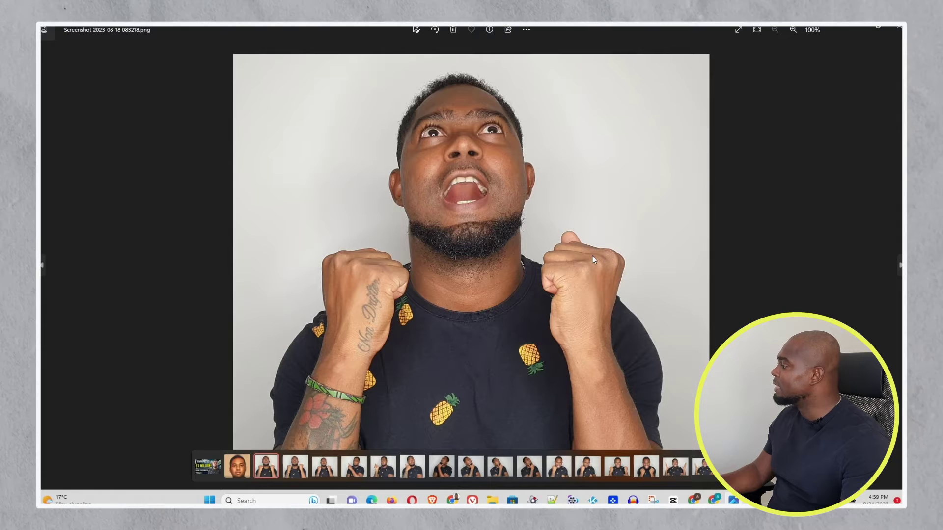
click(899, 28)
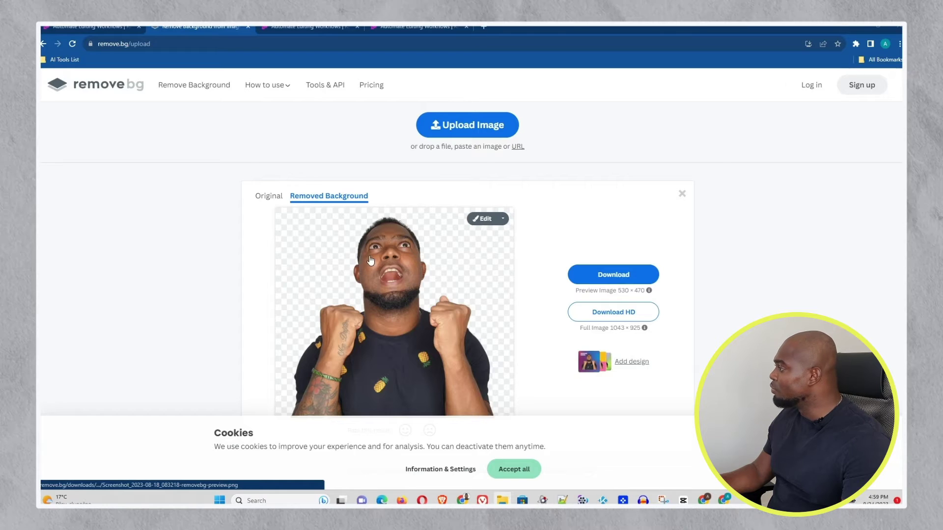
scroll(285, 236, down, 2)
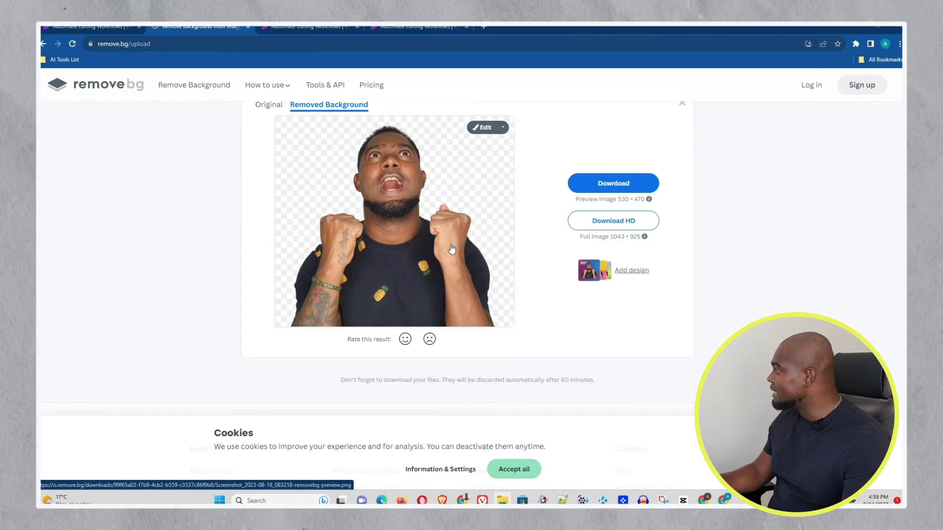
click(621, 222)
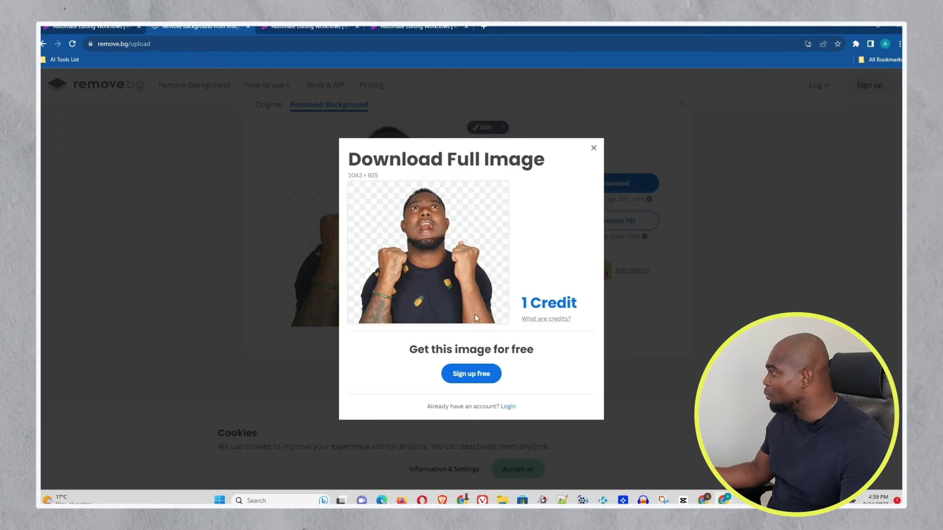
click(593, 148)
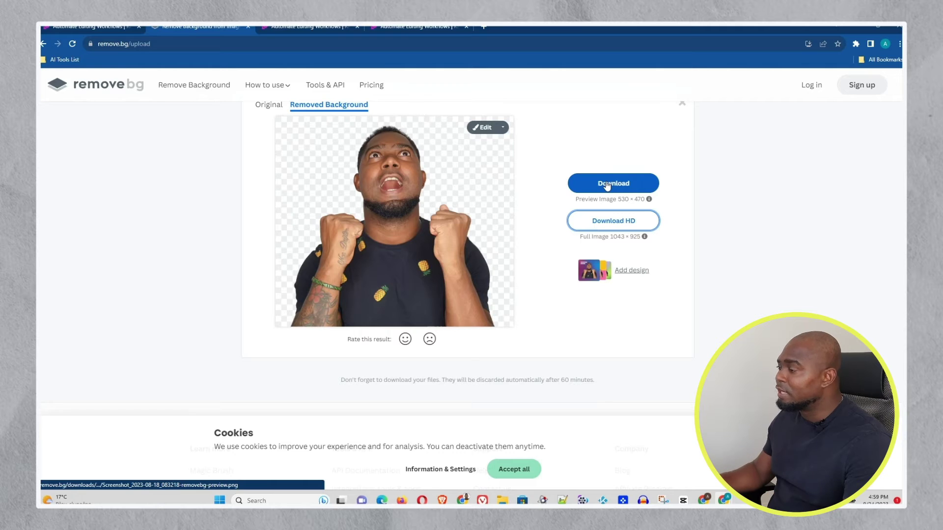
Step: Download the preview-size cutout image and close the remove.bg tab
click(607, 185)
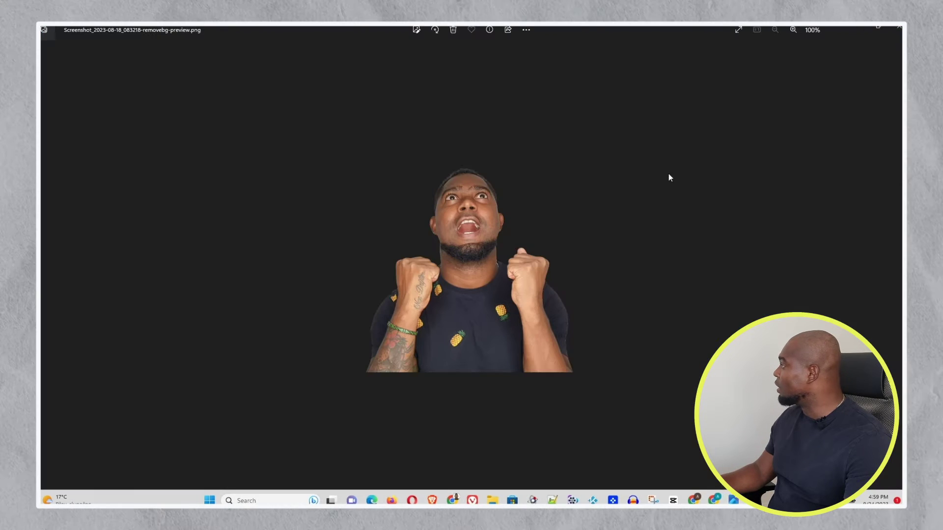
key(alt+Tab)
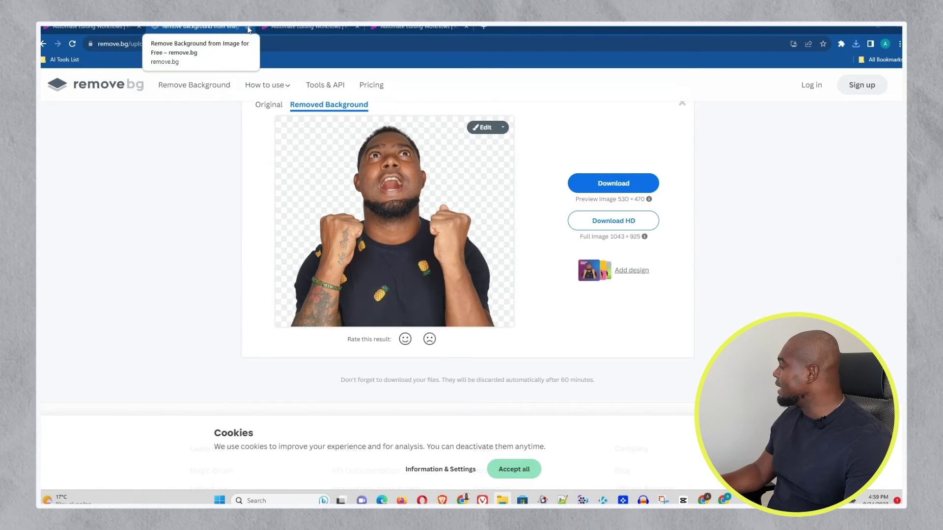
click(248, 27)
Step: Launch Unscreen from its section on the Kaleido products page
scroll(172, 142, up, 5)
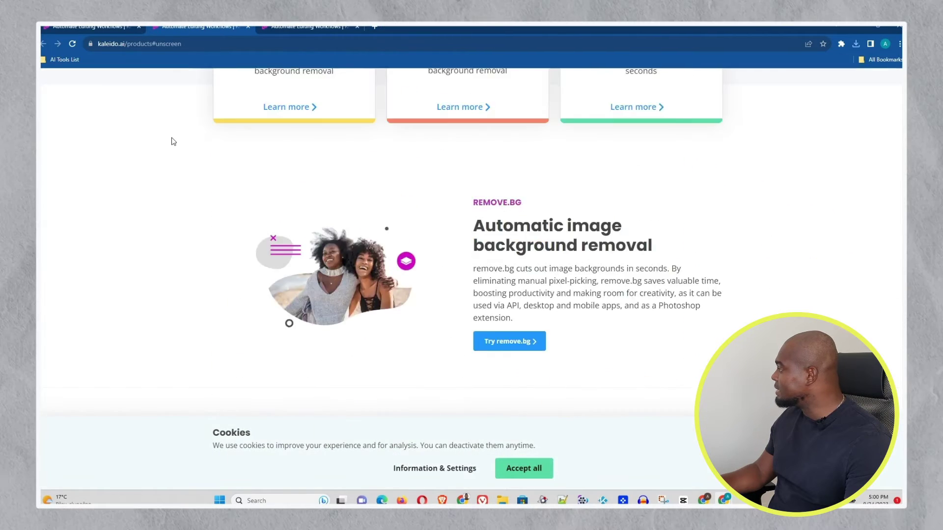
scroll(173, 142, up, 5)
scroll(179, 109, down, 10)
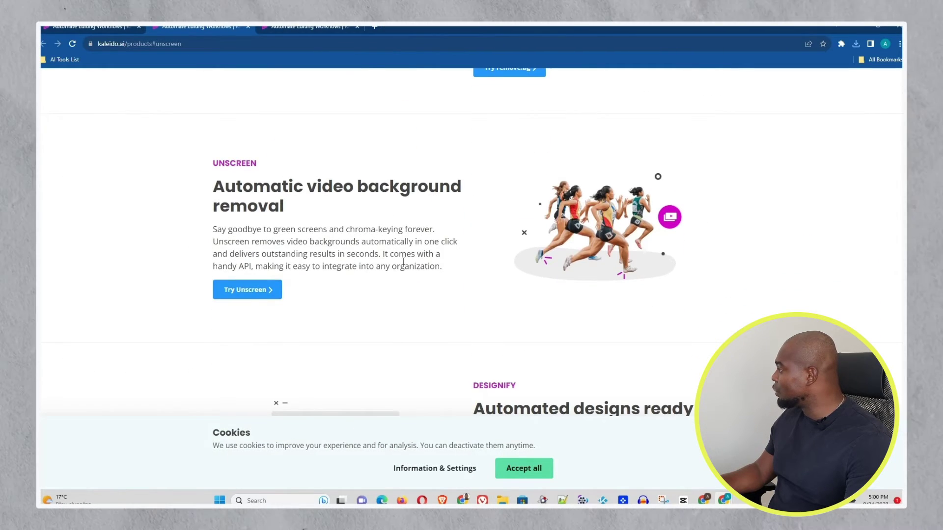
click(251, 290)
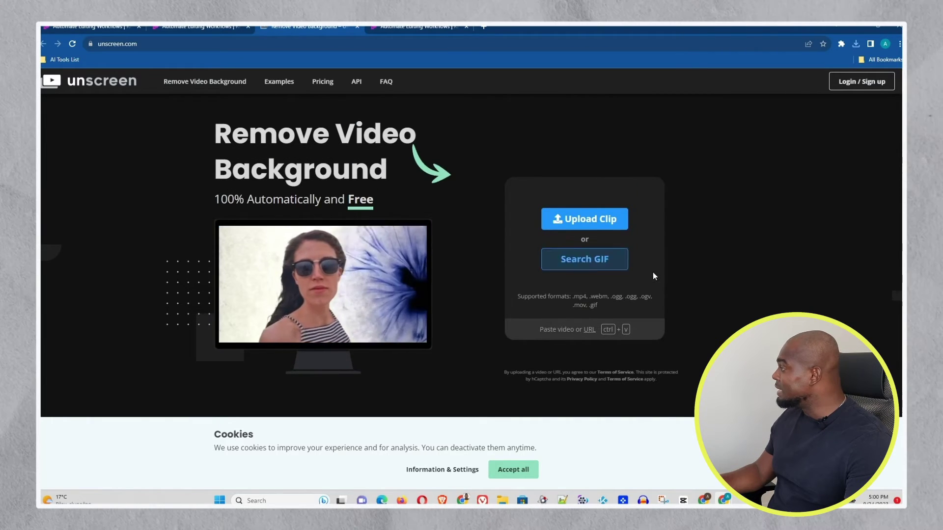
Step: Scroll through unscreen.com's examples, then go back to the Kaleido products tab
scroll(654, 276, down, 12)
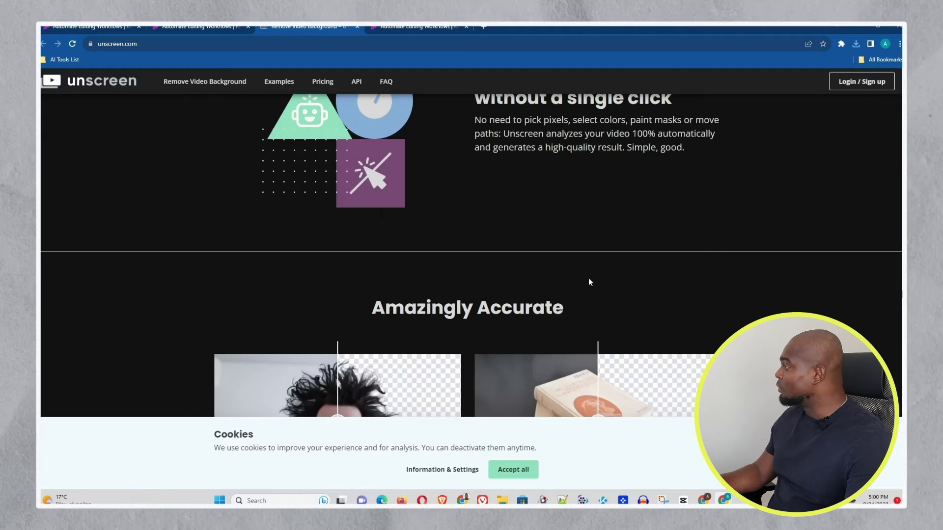
scroll(590, 281, down, 5)
scroll(529, 263, up, 3)
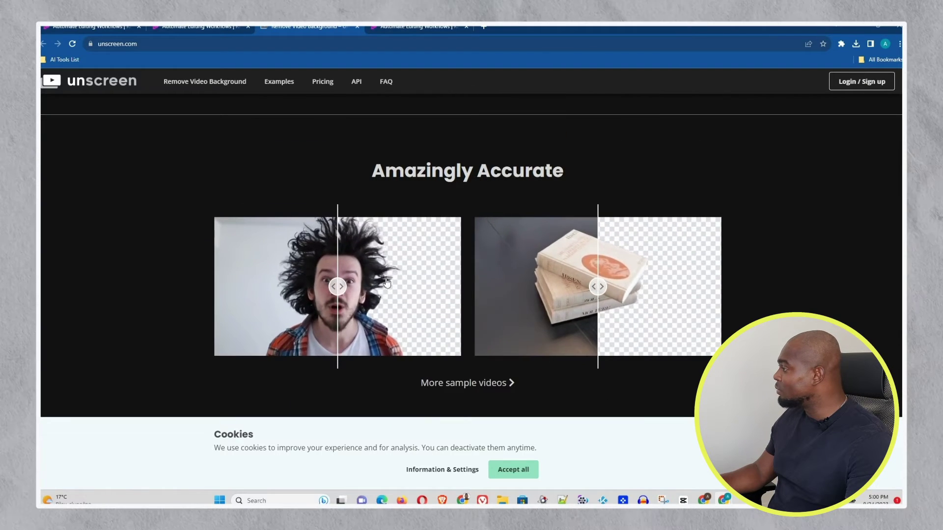
scroll(528, 290, down, 8)
scroll(525, 288, down, 8)
scroll(537, 265, up, 20)
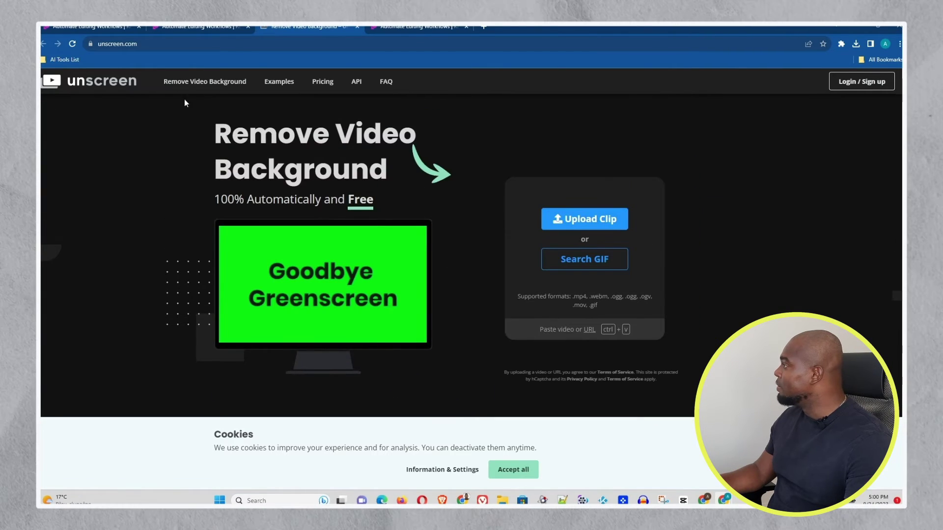
click(385, 28)
Step: Launch Designify and drag the portrait cutout file from the desktop onto Upload Image
scroll(428, 153, down, 5)
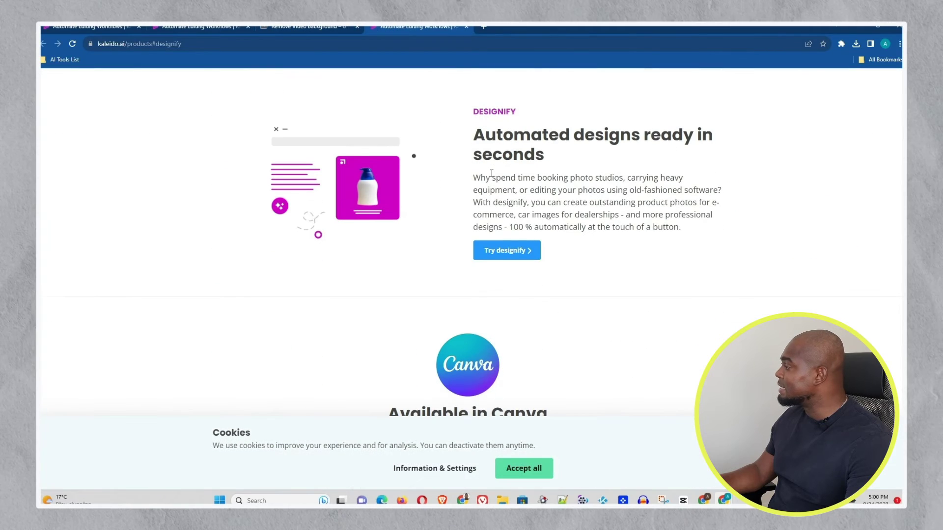
click(510, 253)
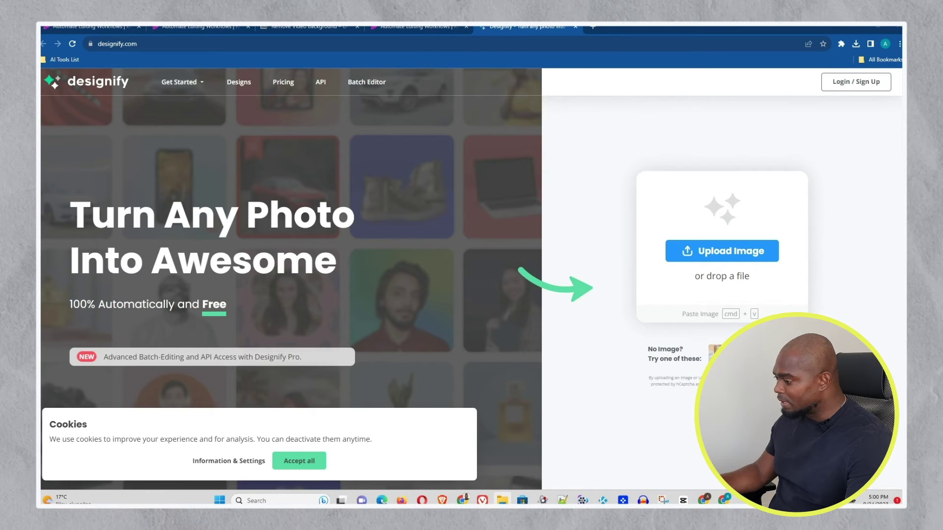
drag(903, 268, 671, 262)
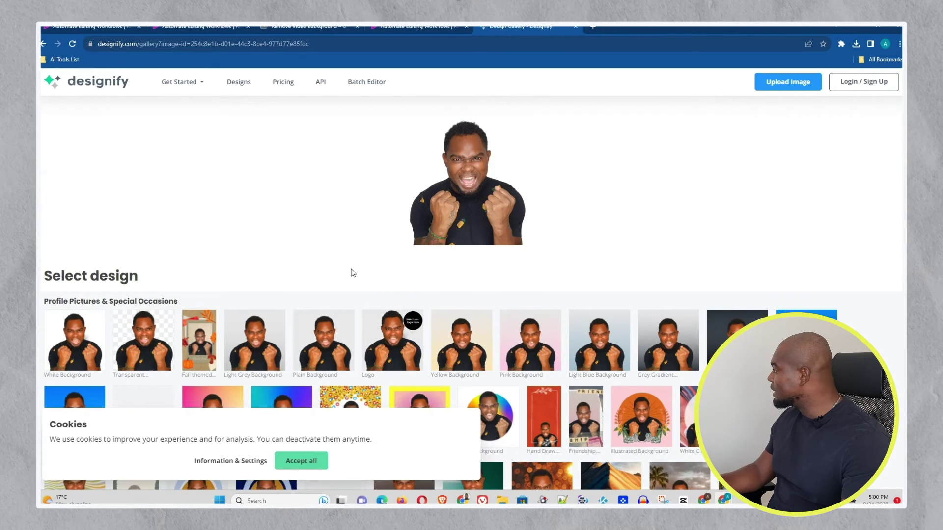
Step: Scroll the generated designs past Marketing mockups to Fashion backgrounds like Pink Wall and Urban Street
scroll(351, 272, down, 2)
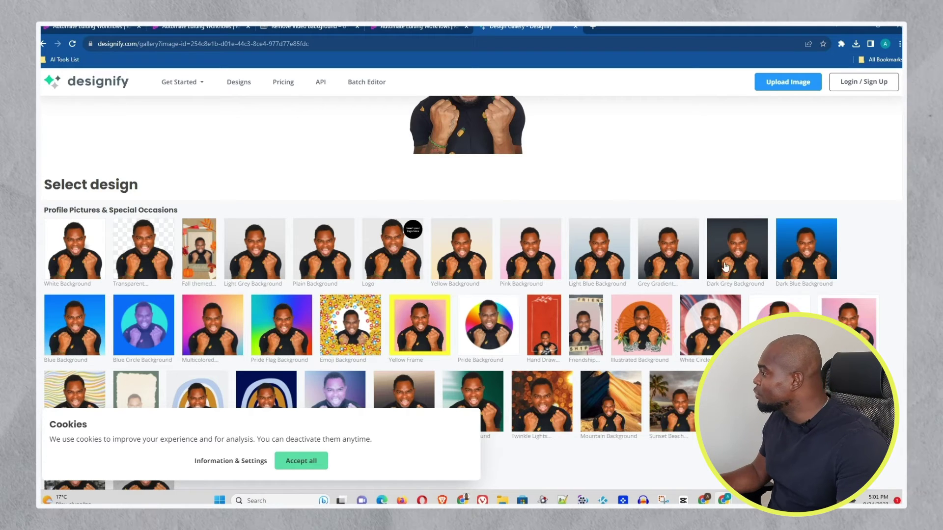
scroll(561, 285, down, 2)
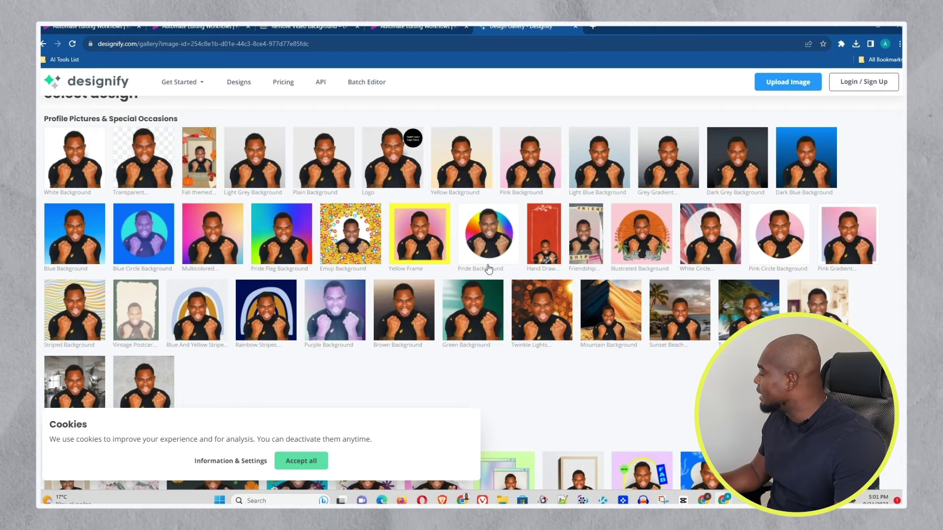
scroll(430, 269, down, 1)
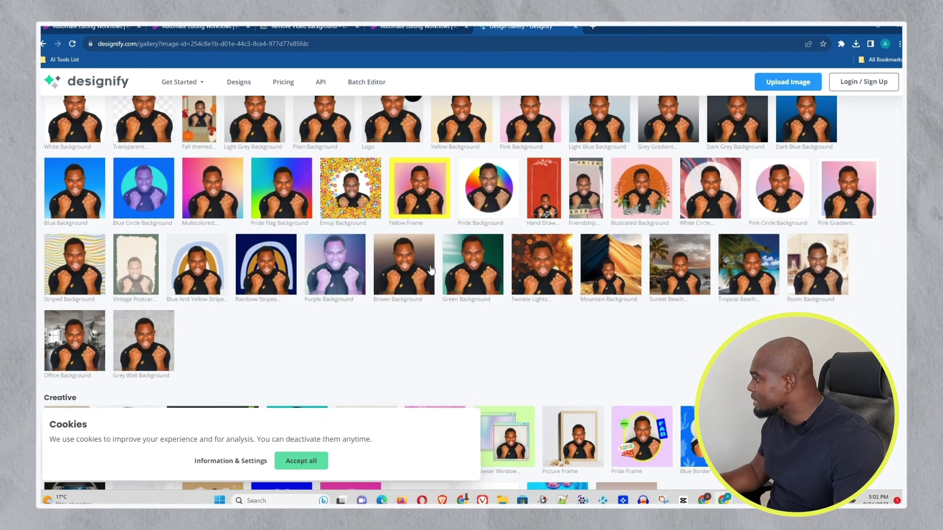
scroll(473, 274, down, 5)
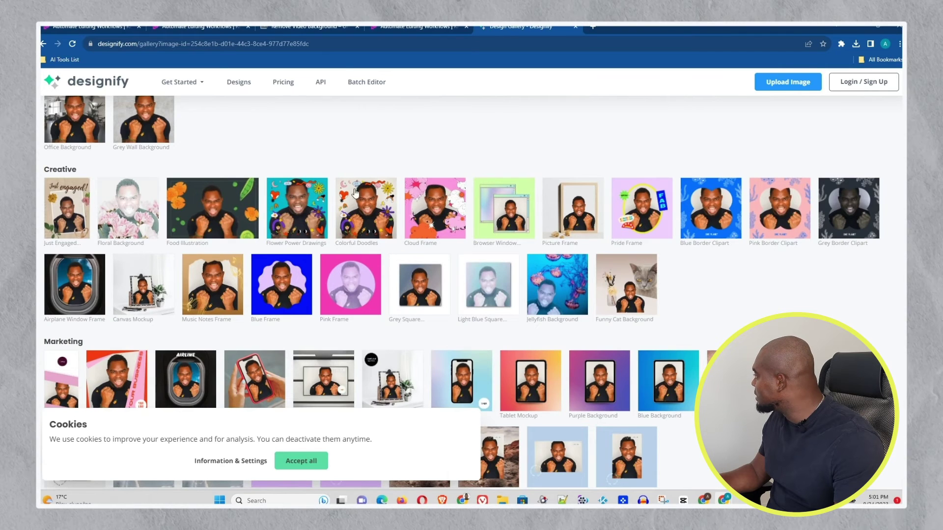
scroll(355, 193, up, 8)
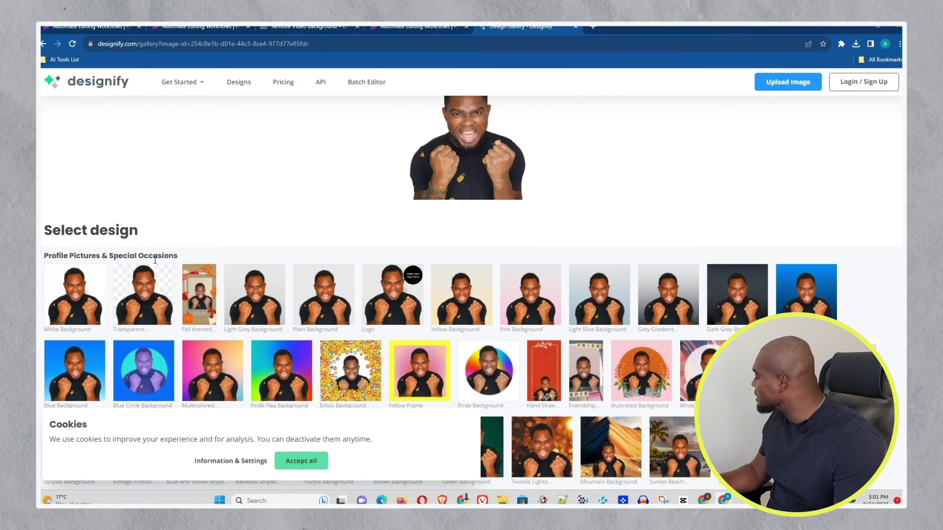
scroll(296, 310, down, 4)
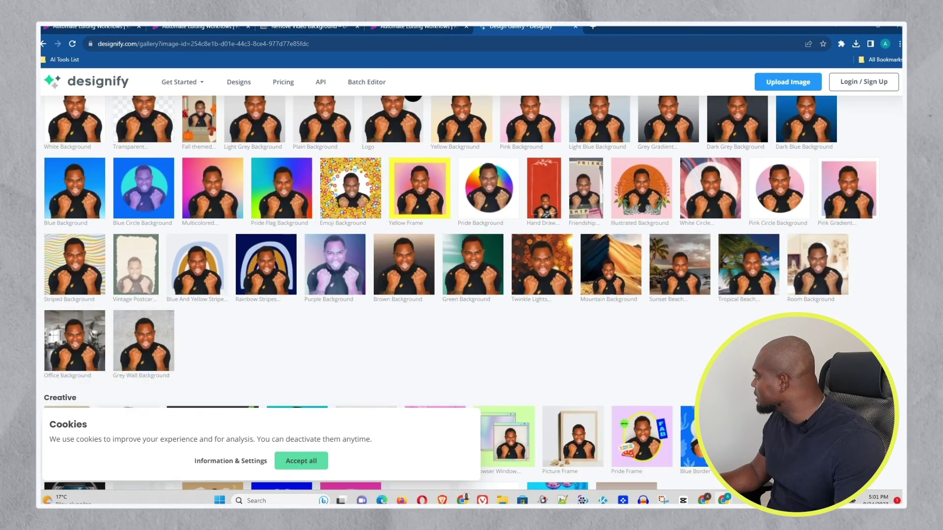
scroll(133, 232, up, 5)
scroll(216, 281, down, 4)
scroll(216, 281, down, 6)
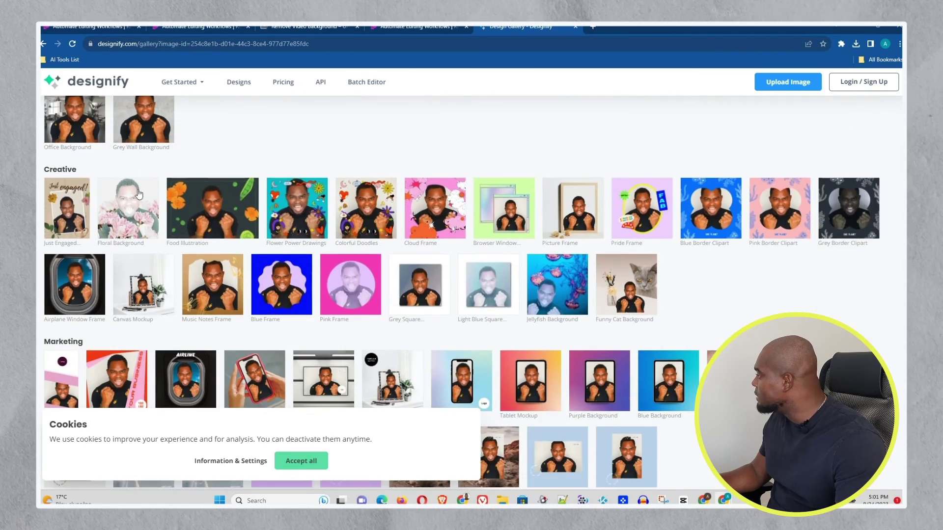
scroll(246, 260, down, 4)
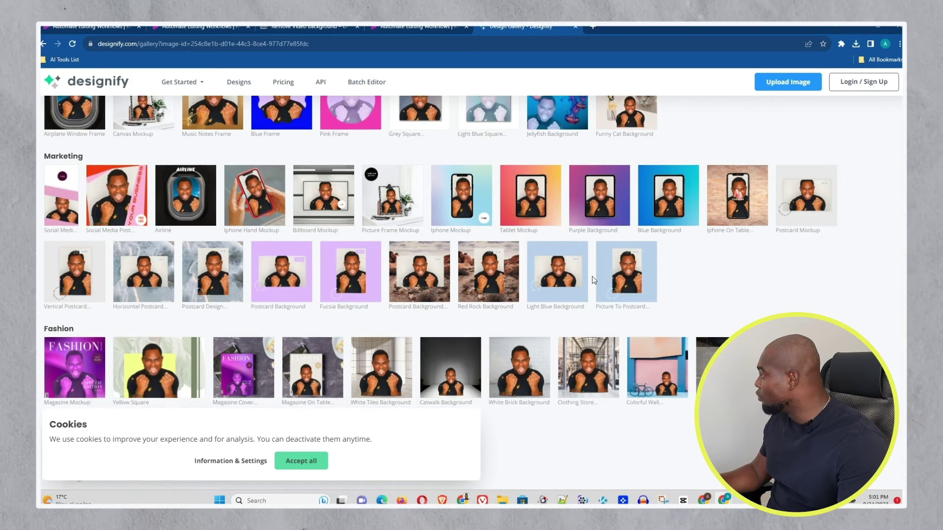
scroll(517, 256, down, 1)
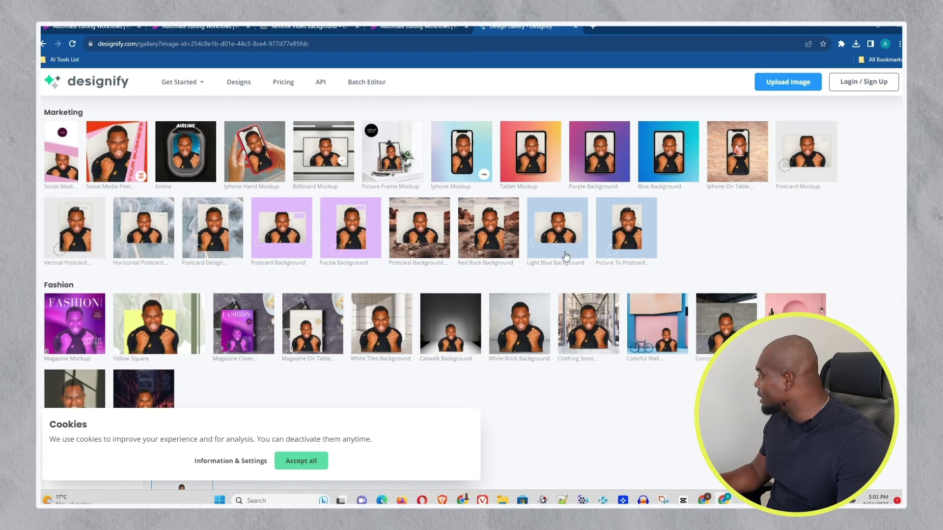
scroll(552, 257, down, 5)
scroll(422, 223, up, 6)
scroll(361, 198, down, 2)
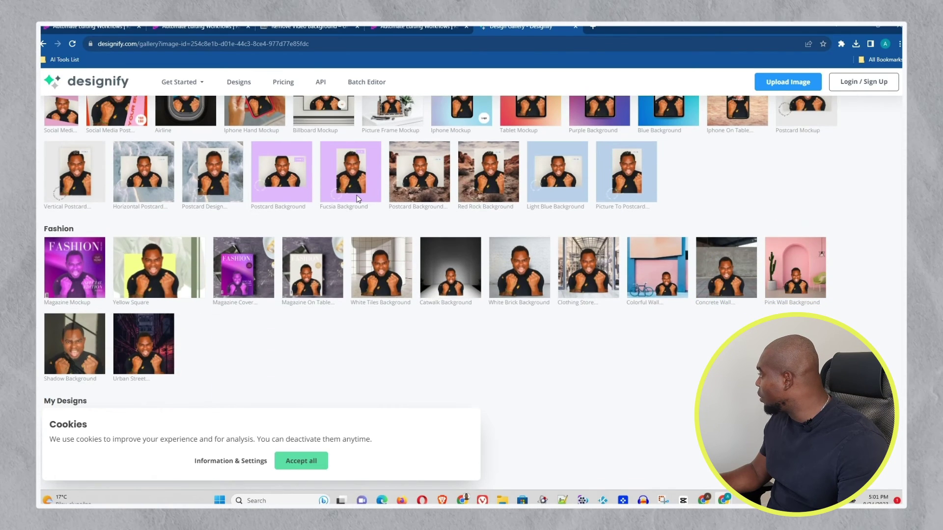
Step: Select the purple FASHION Magazine Mockup design and open it in the editor
click(75, 261)
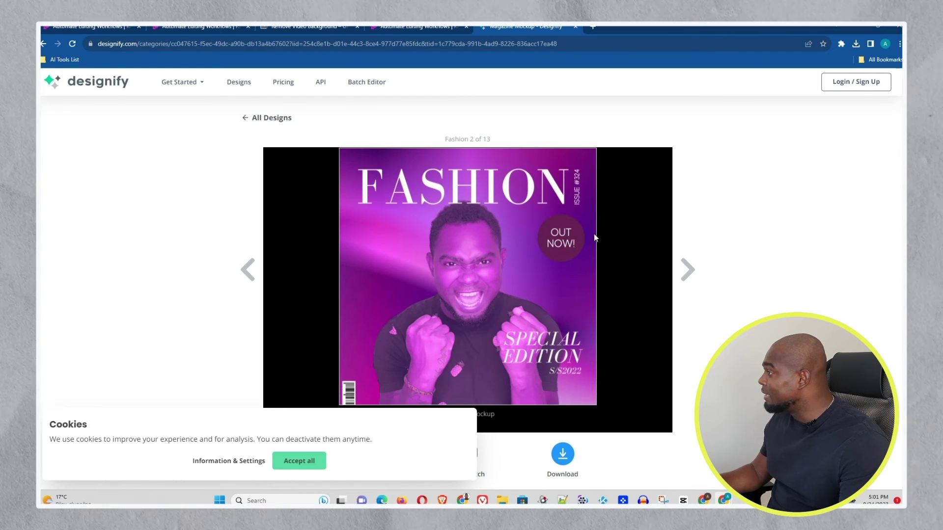
scroll(684, 233, down, 4)
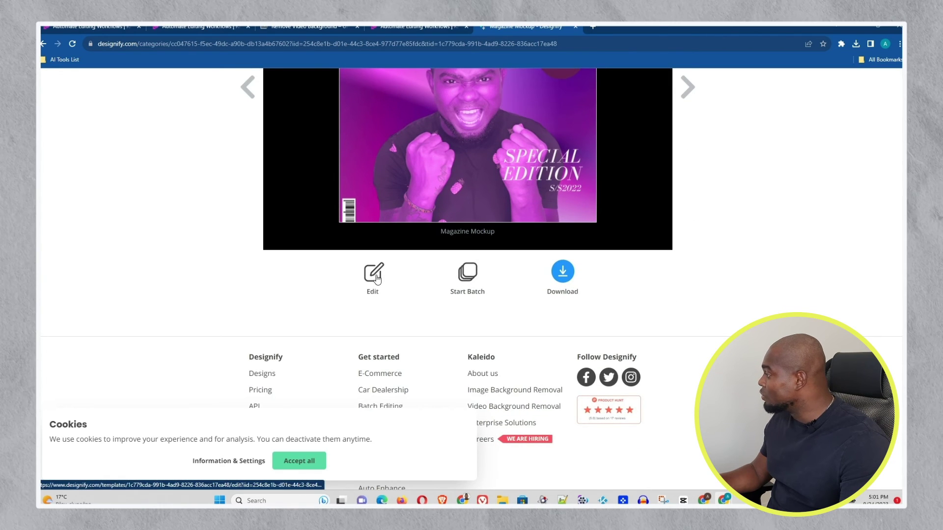
scroll(456, 274, up, 4)
scroll(490, 280, down, 1)
scroll(490, 281, down, 2)
click(373, 316)
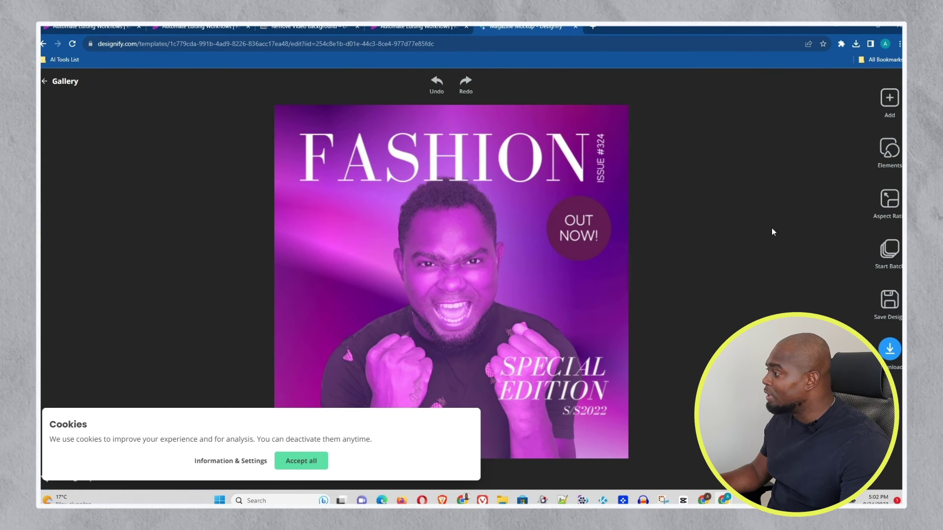
Step: Download the cover as magazine-mockup-designify.png, view it, then dismiss the preview and message
click(888, 346)
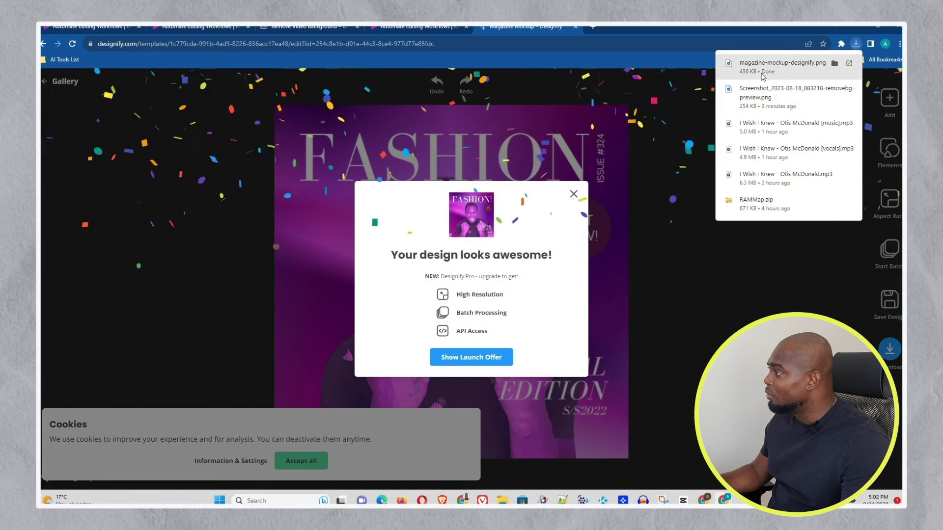
click(782, 67)
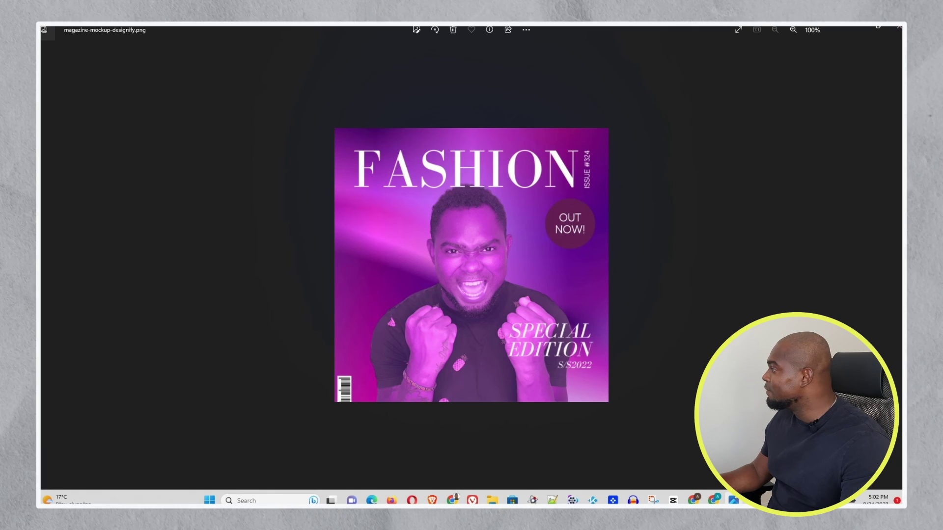
click(897, 30)
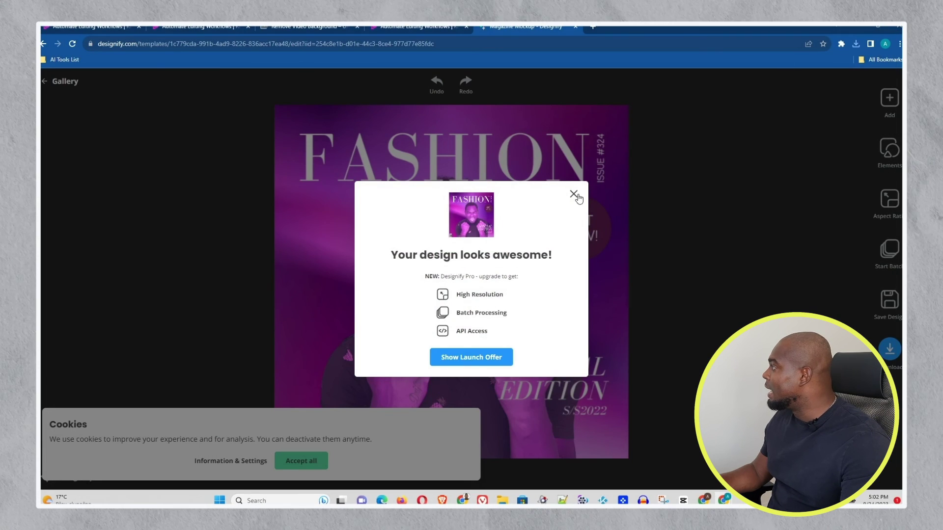
click(572, 193)
click(398, 26)
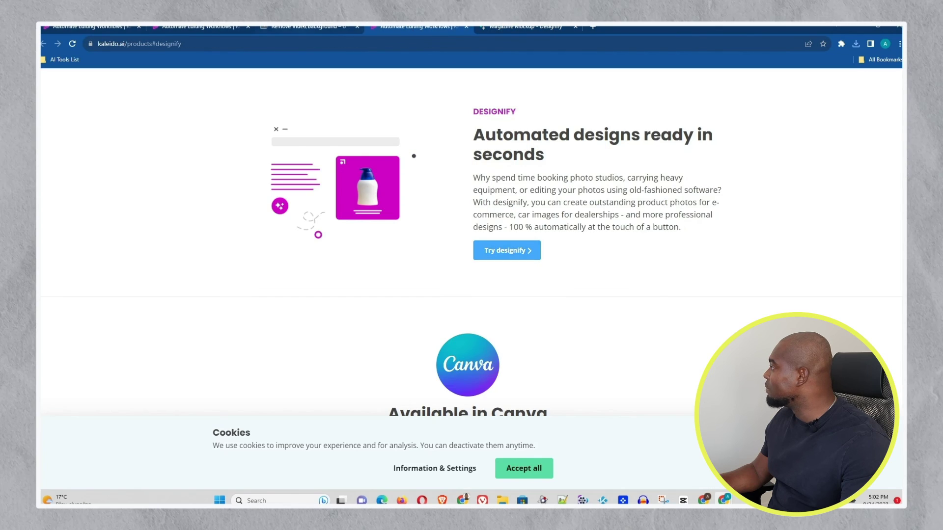
Step: Bring the Kaleido.ai products tab back to the front and scroll to its top
click(266, 30)
click(178, 32)
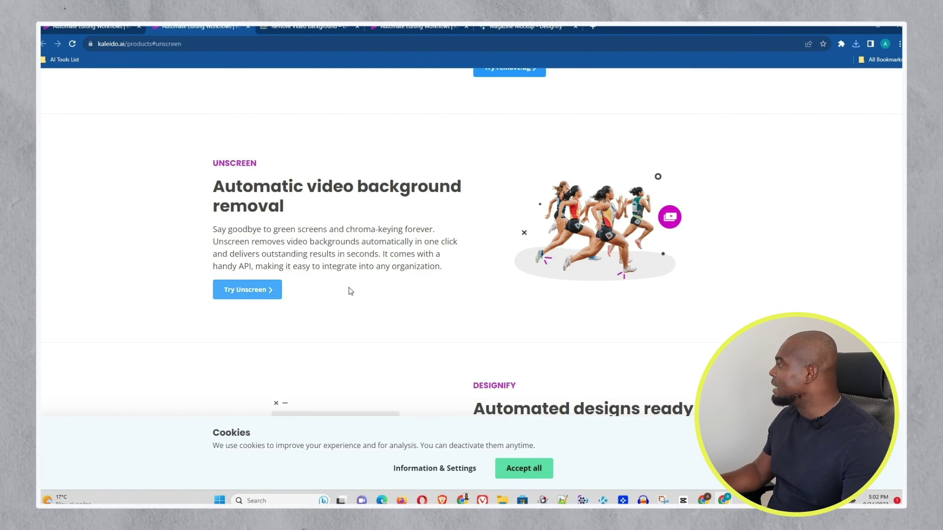
scroll(343, 273, up, 10)
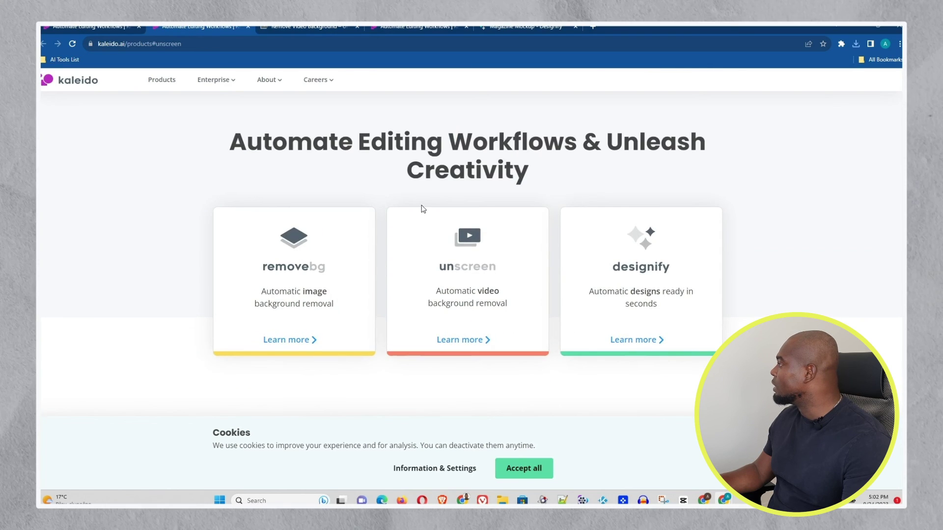